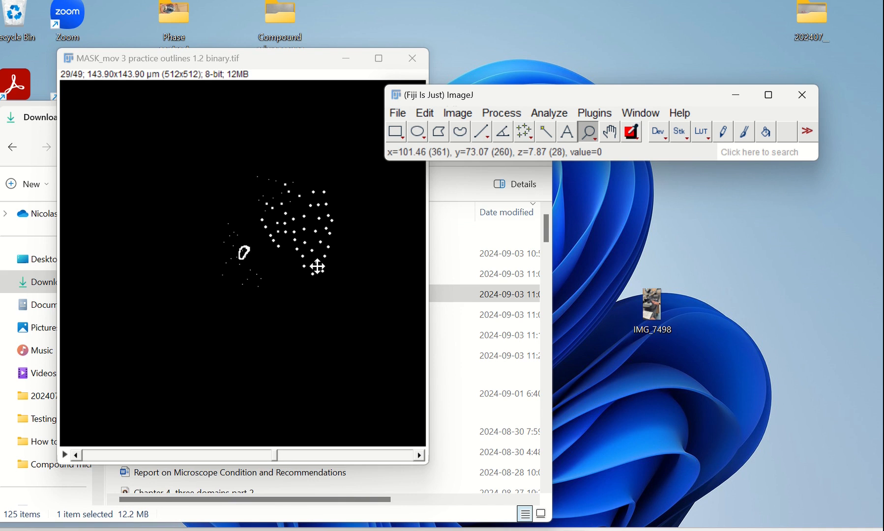
Threshold the mask stack at 255–255 with the Default method, Red display and dark background, keeping the overlay and closing the dialog.
click(432, 116)
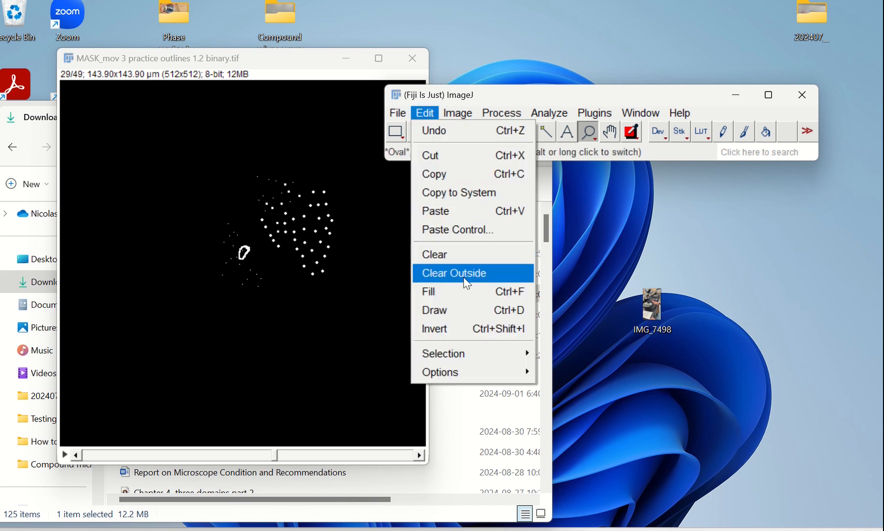
mouse_move(473, 114)
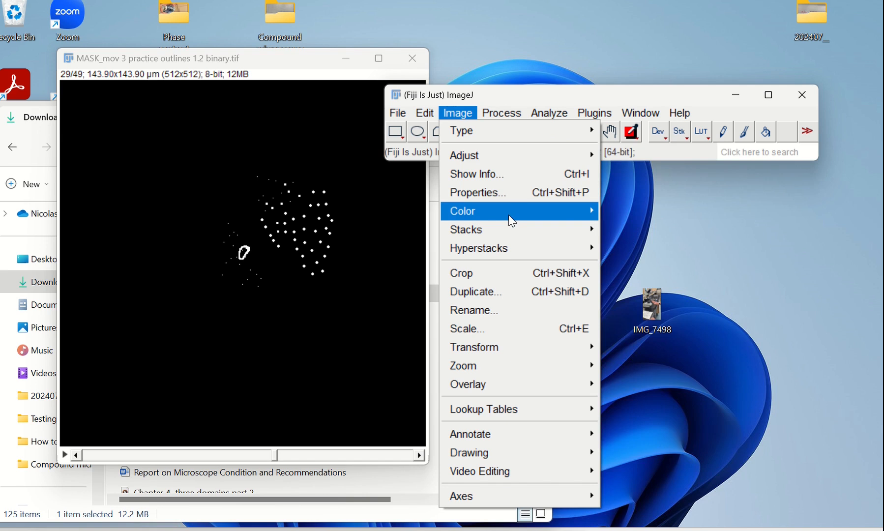
mouse_move(512, 222)
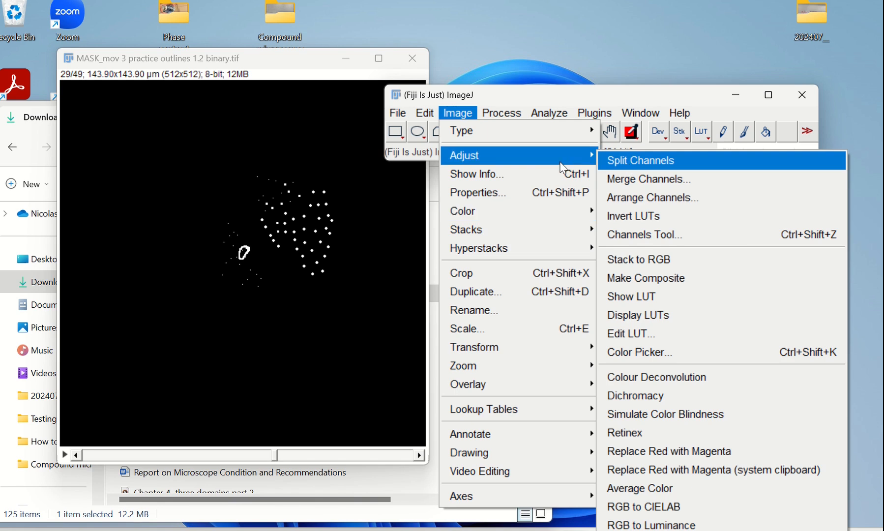
mouse_move(560, 156)
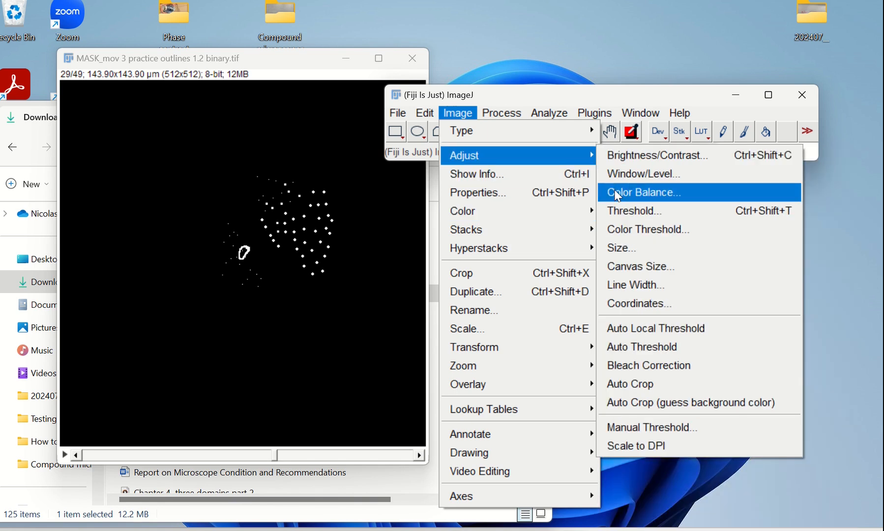
click(616, 211)
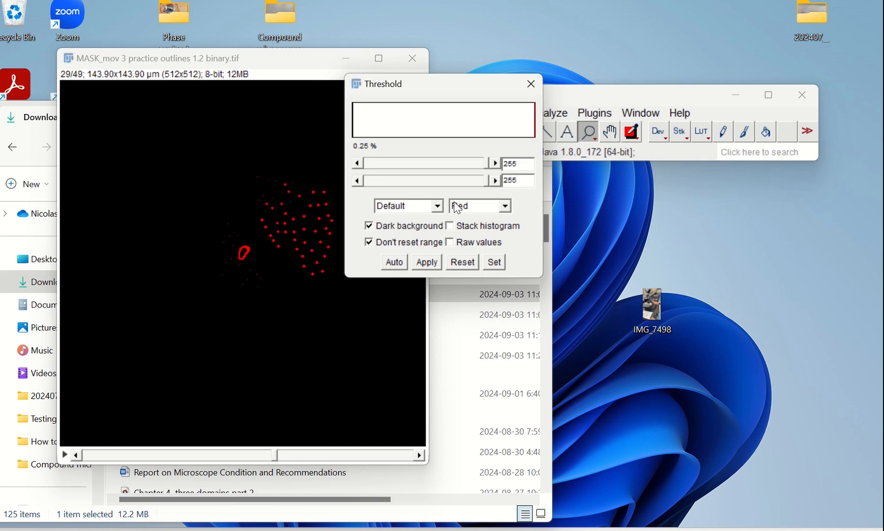
click(535, 94)
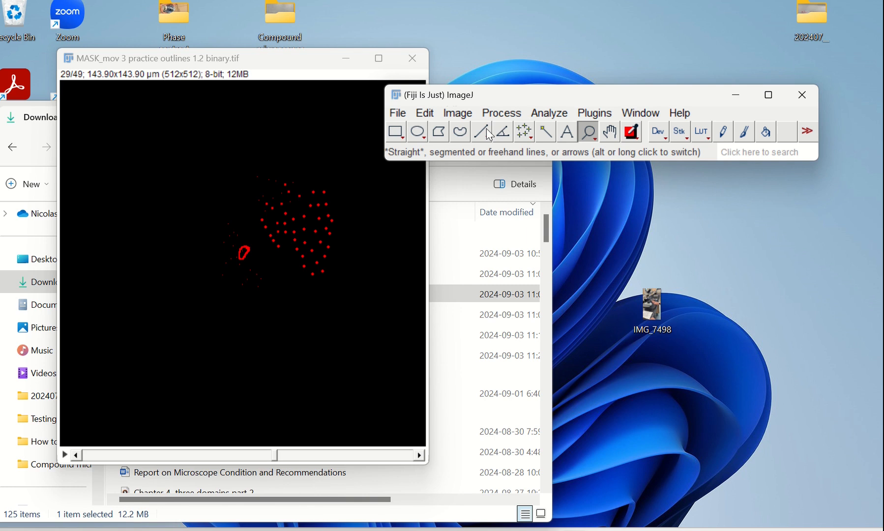
Run Analyze Particles on all 49 images with size 0-Infinity µm², circularity 0.00-1.00 and Outlines shown, leaving pixel units off.
click(547, 118)
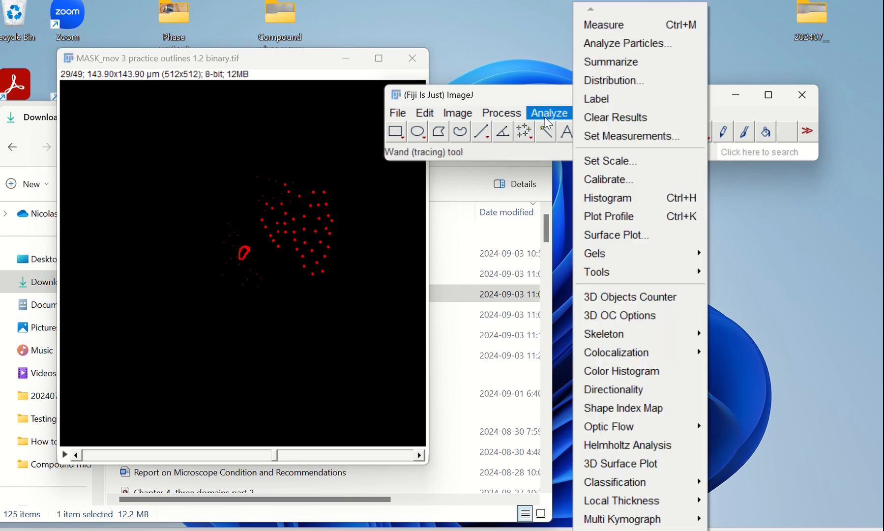
click(597, 48)
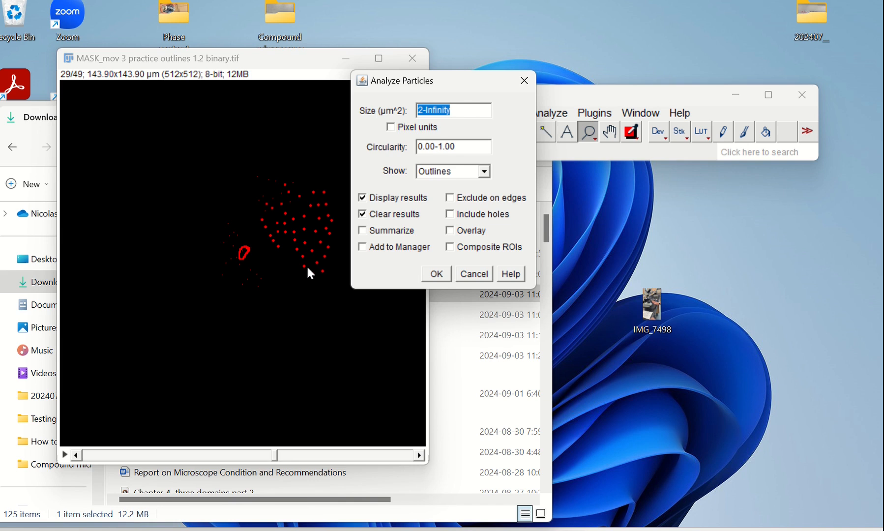
click(420, 123)
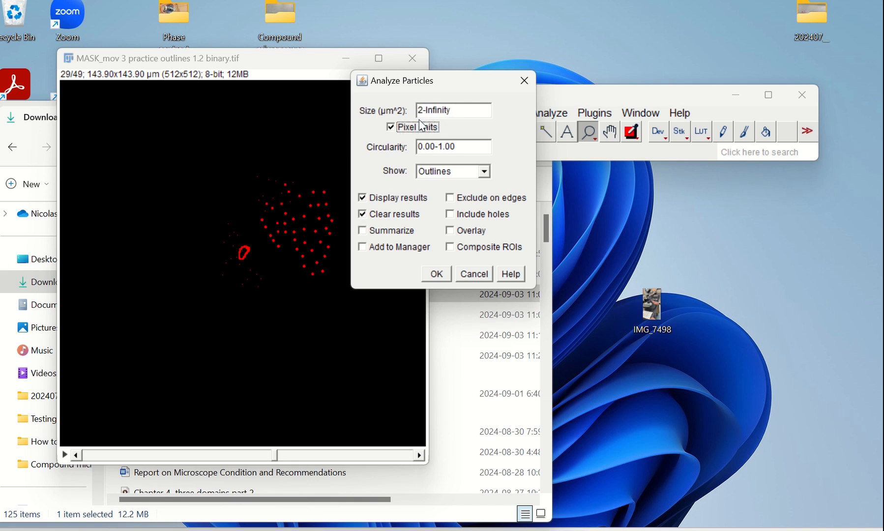
click(394, 129)
click(422, 111)
click(422, 111)
key(BackSpace)
text(0)
click(437, 275)
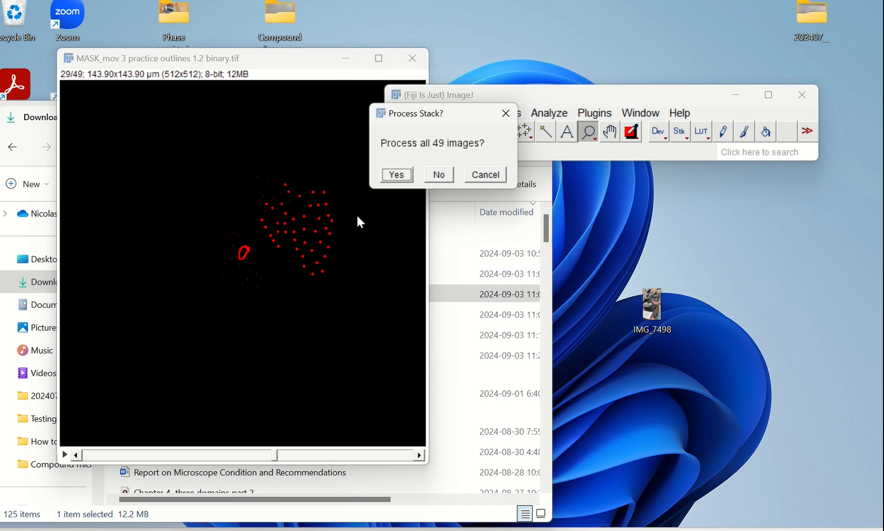
click(398, 175)
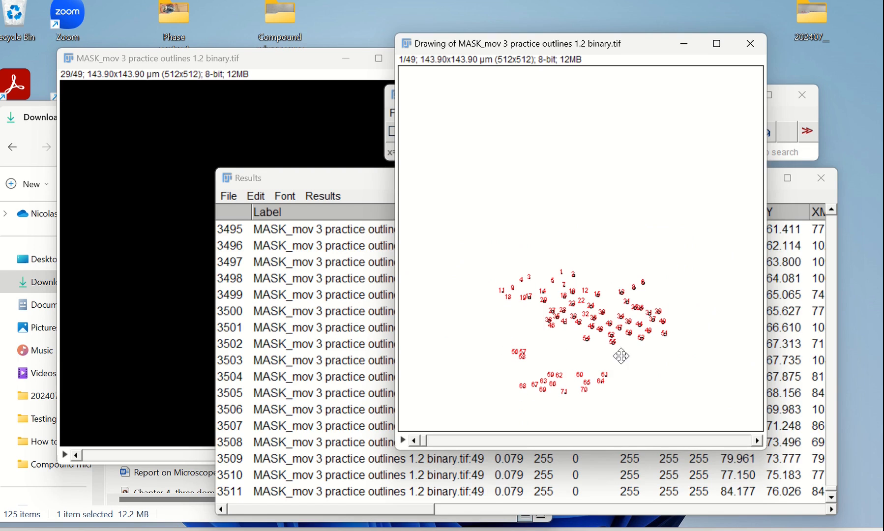
Examine the numbered particle outlines across the first 18 slices of the drawing stack.
scroll(621, 356, down, 6)
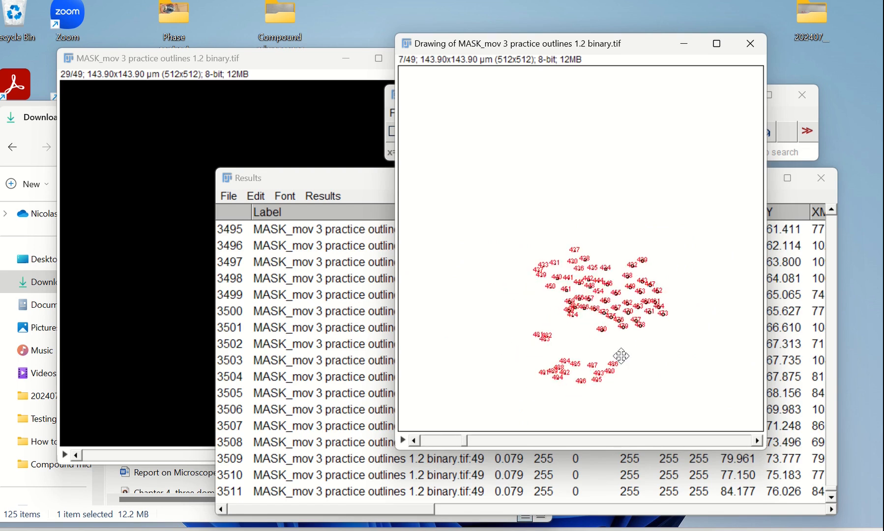
scroll(621, 356, down, 8)
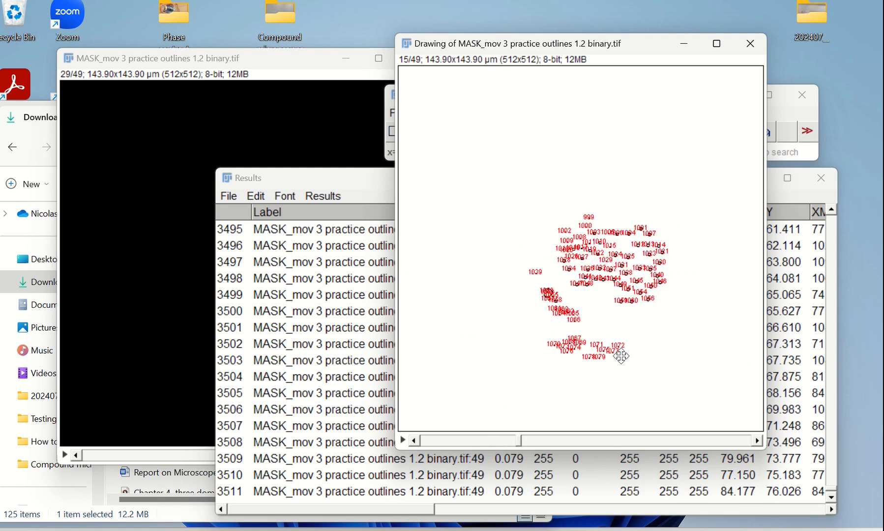
scroll(622, 356, down, 2)
scroll(621, 356, up, 1)
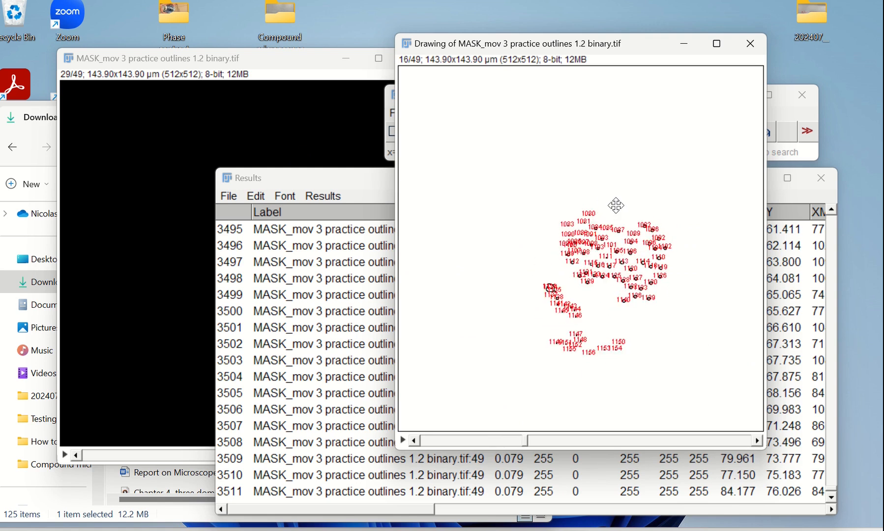
scroll(729, 307, down, 2)
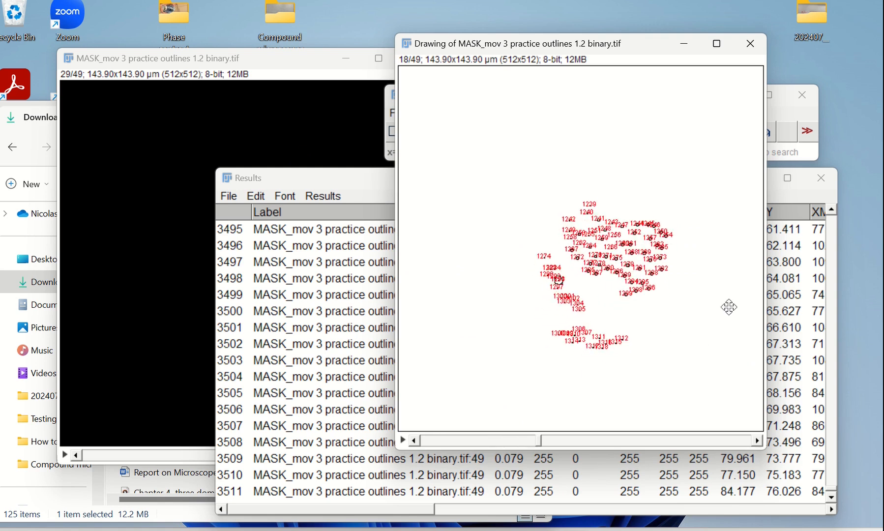
Examine the particle areas for the last slices in the Results table, and close it without saving the measurements.
click(298, 186)
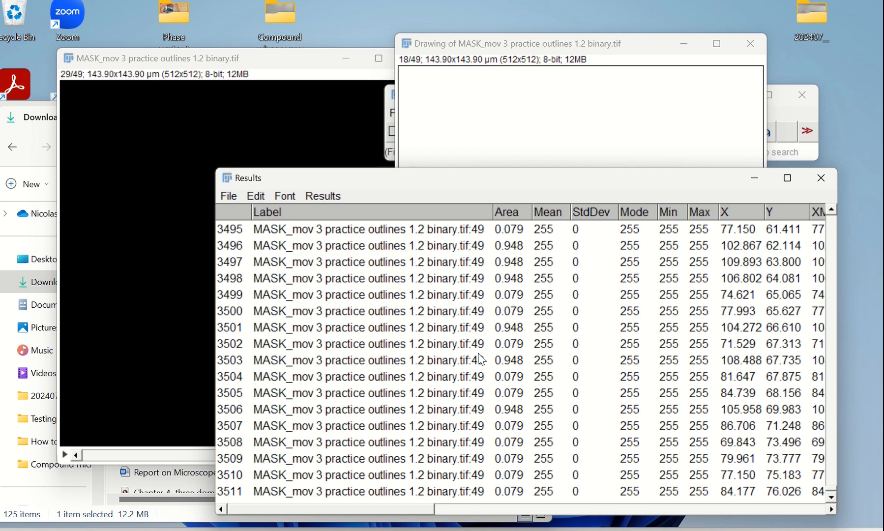
scroll(512, 352, up, 10)
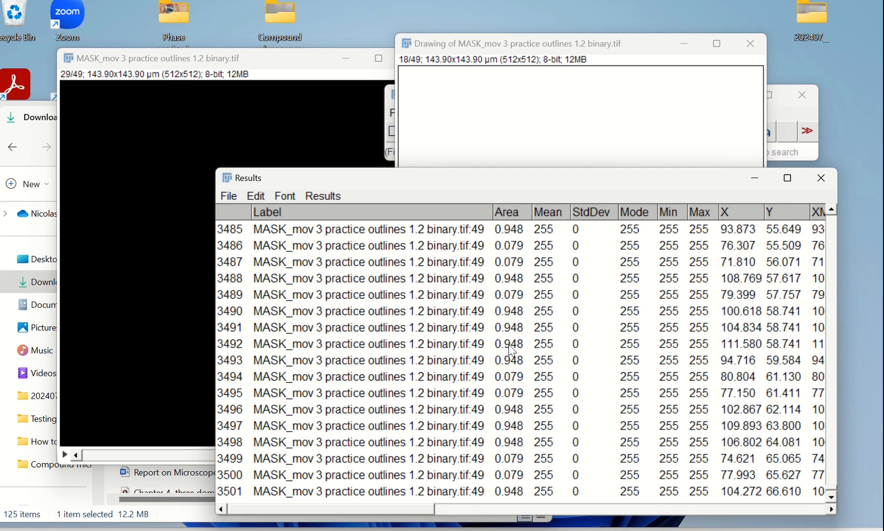
scroll(513, 352, up, 20)
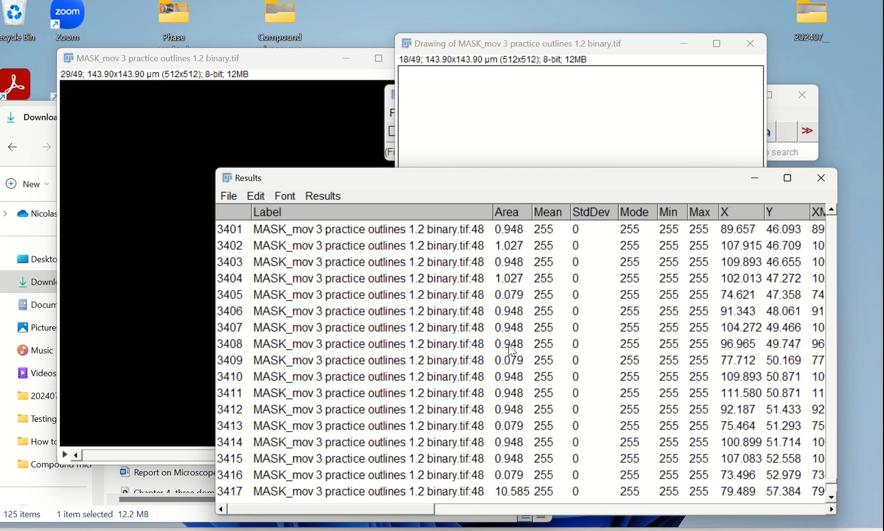
scroll(512, 352, up, 5)
scroll(512, 352, down, 20)
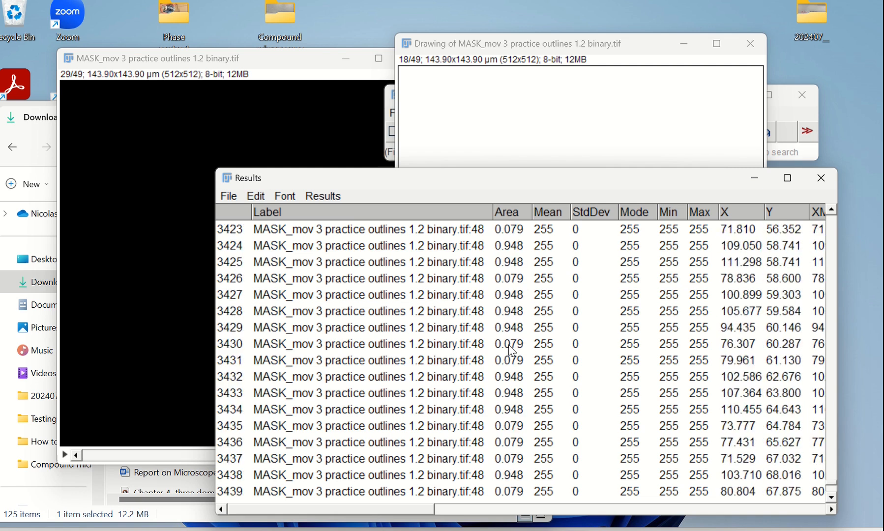
scroll(512, 352, down, 15)
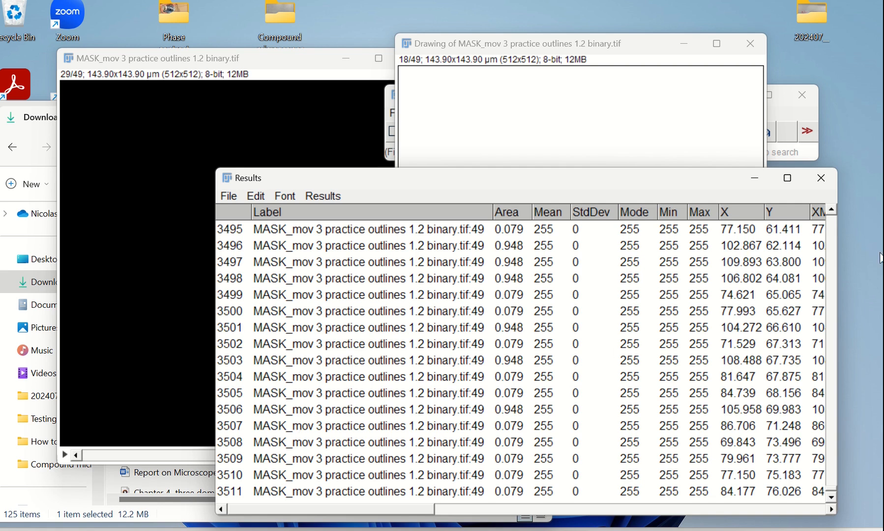
click(821, 178)
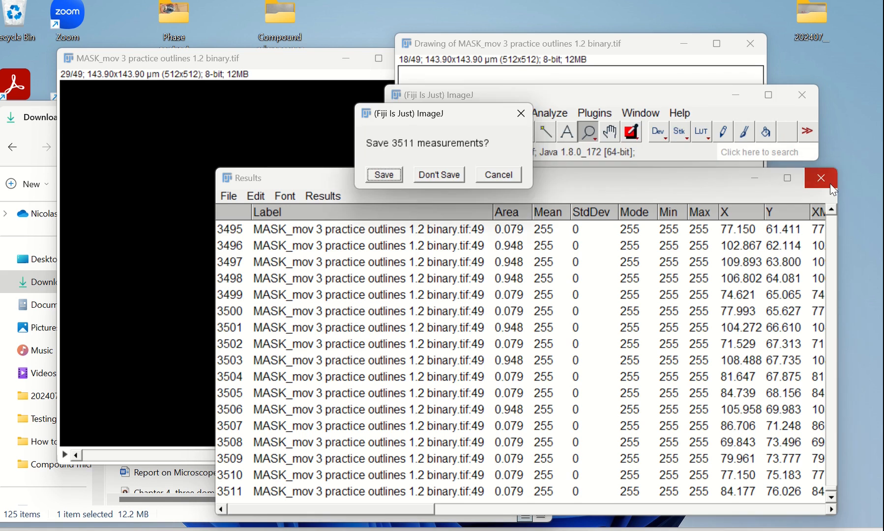
click(441, 182)
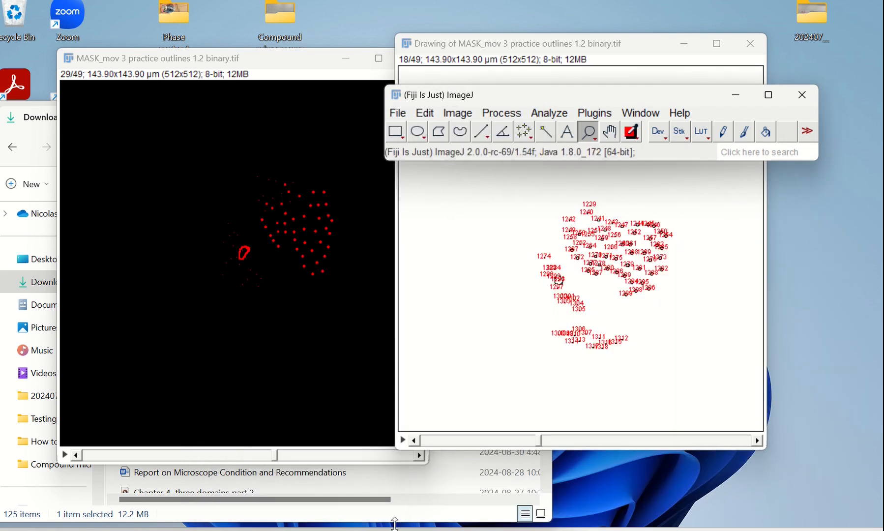
Review the Results Cell 25 measurements from the Downloads folder in Excel, and minimize the workbook.
click(34, 121)
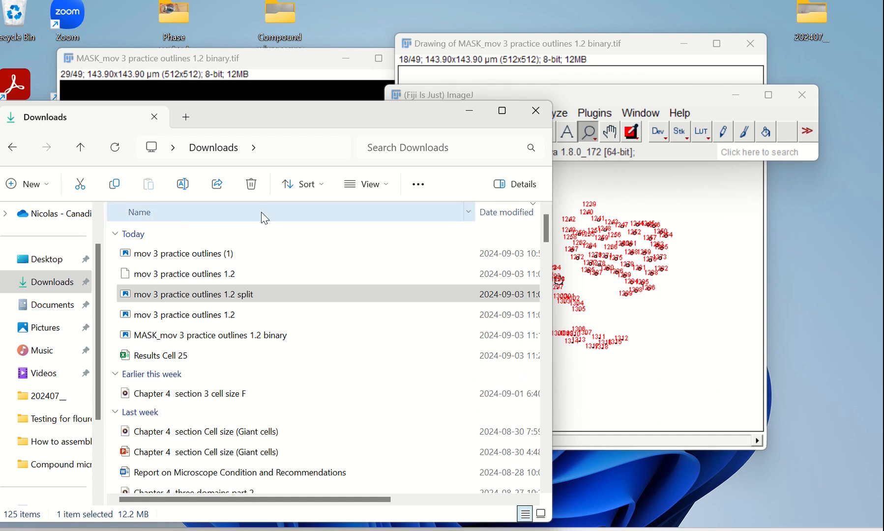
double_click(166, 356)
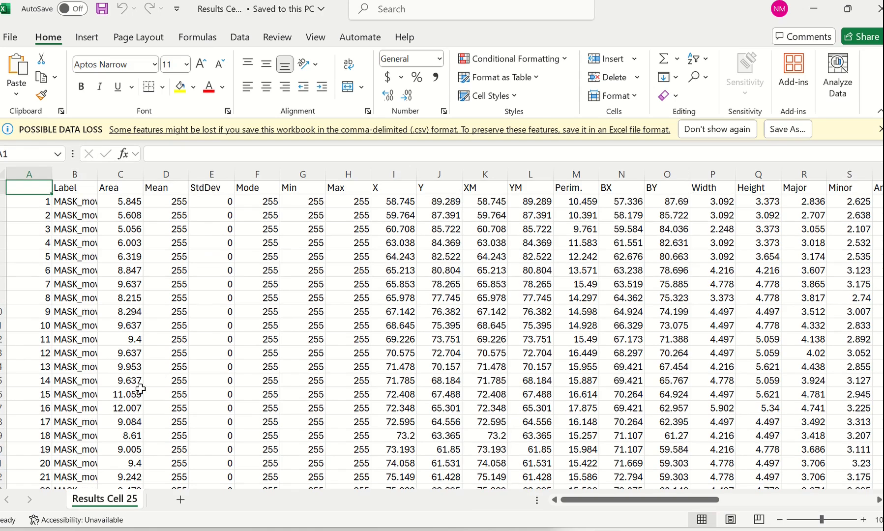
scroll(142, 386, down, 11)
scroll(117, 428, up, 5)
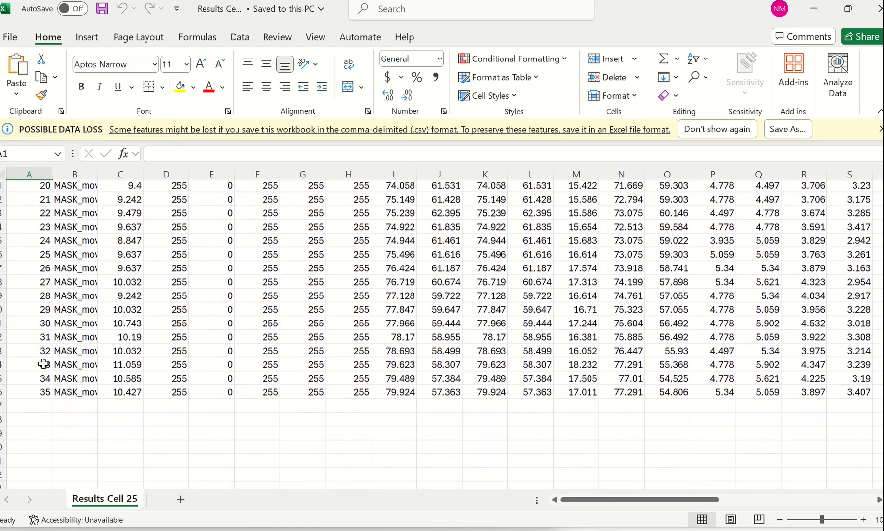
click(815, 11)
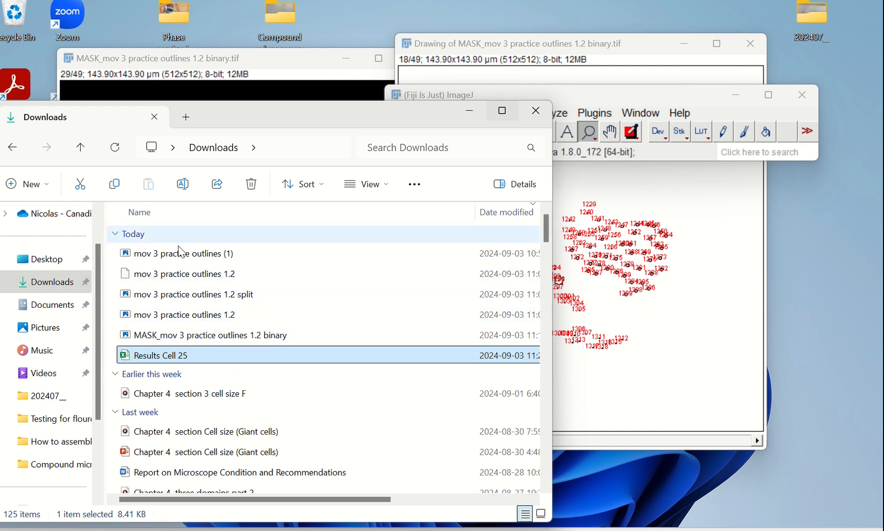
mouse_move(182, 253)
mouse_down()
mouse_move(359, 175)
mouse_move(581, 94)
mouse_move(175, 257)
mouse_up()
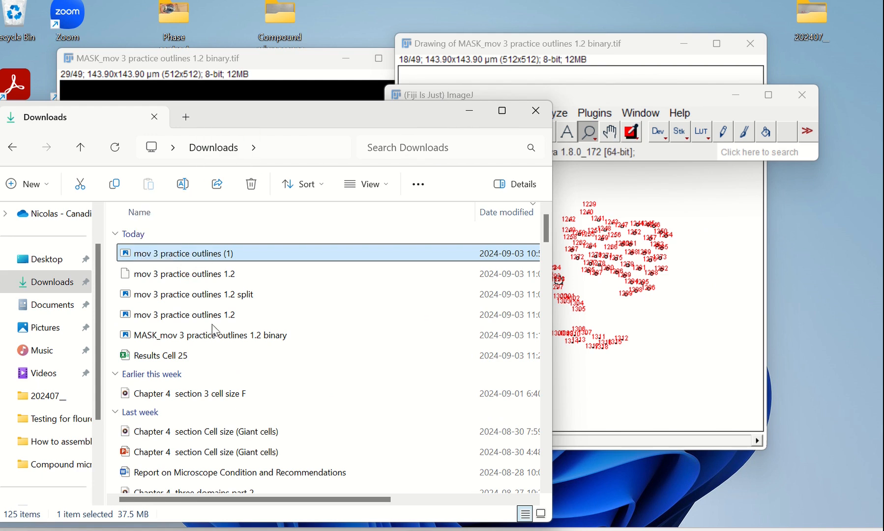
mouse_move(194, 335)
mouse_down()
mouse_move(501, 339)
mouse_move(603, 174)
mouse_move(332, 266)
mouse_move(235, 346)
mouse_move(217, 333)
mouse_move(444, 189)
mouse_move(601, 142)
mouse_move(397, 246)
mouse_move(196, 321)
mouse_up()
click(180, 317)
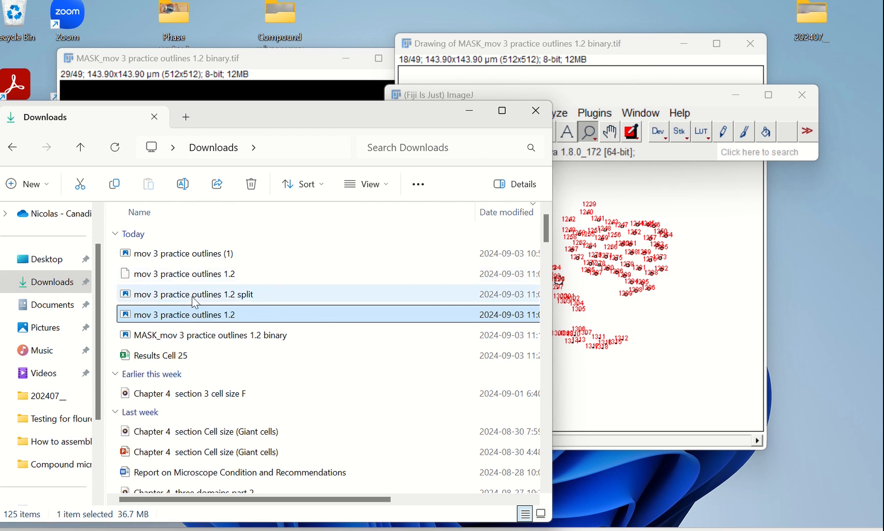
Close the outline drawing and bring the thresholded mask stack and the main ImageJ window back to the front.
click(751, 44)
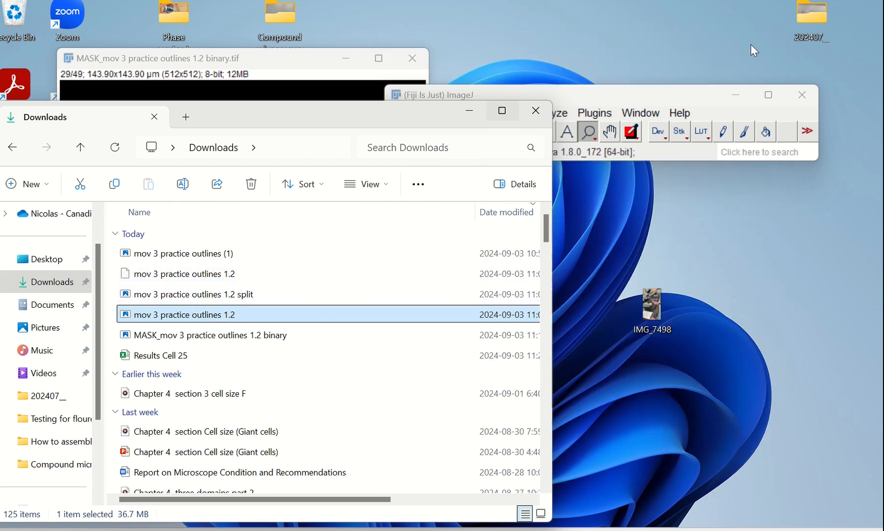
click(220, 65)
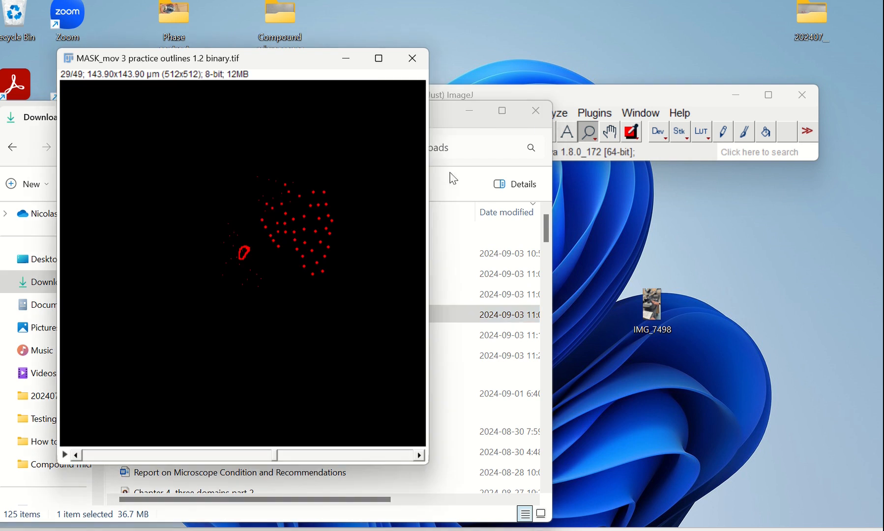
click(579, 98)
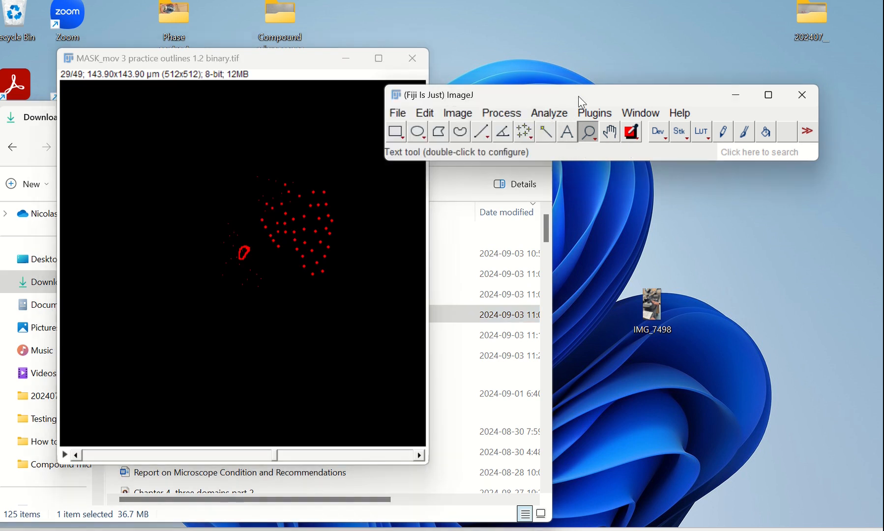
Run Analyze Particles on all 49 images with the size range set to 1-Infinity µm² and Outlines shown.
click(549, 112)
click(610, 45)
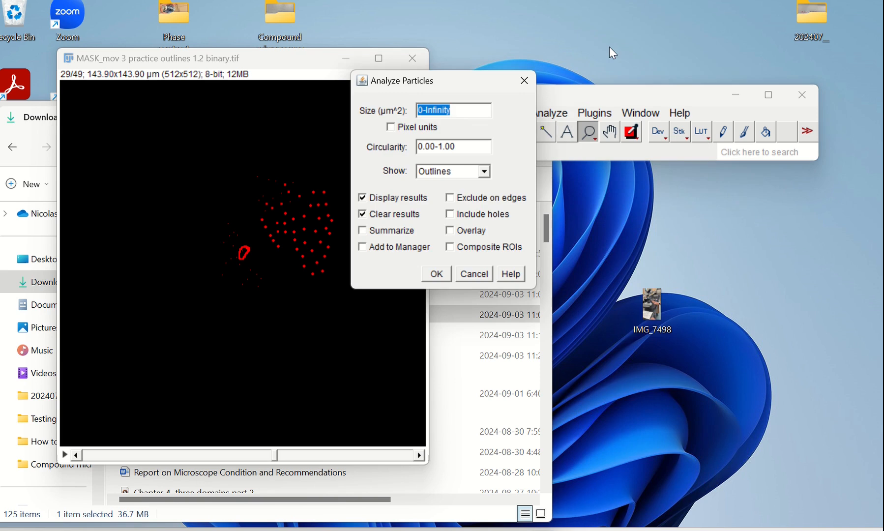
click(422, 111)
text(1.5)
key(Delete)
key(BackSpace)
key(BackSpace)
click(432, 276)
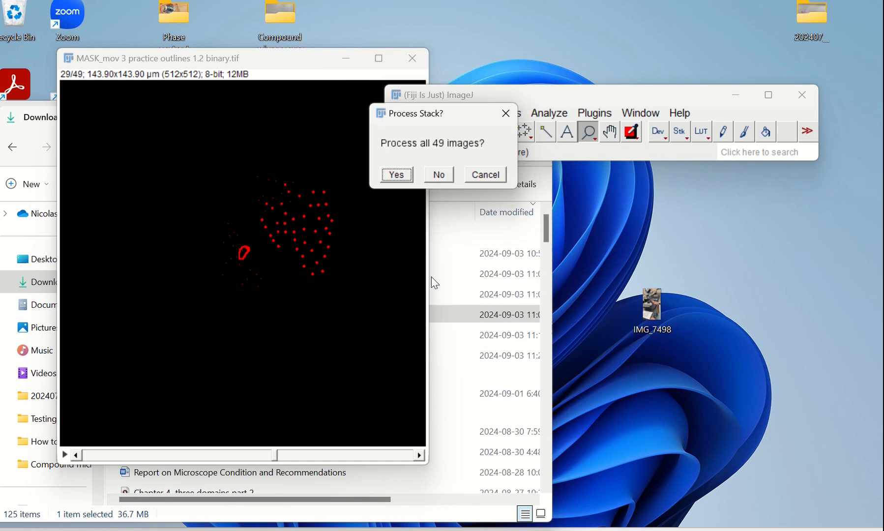
click(397, 174)
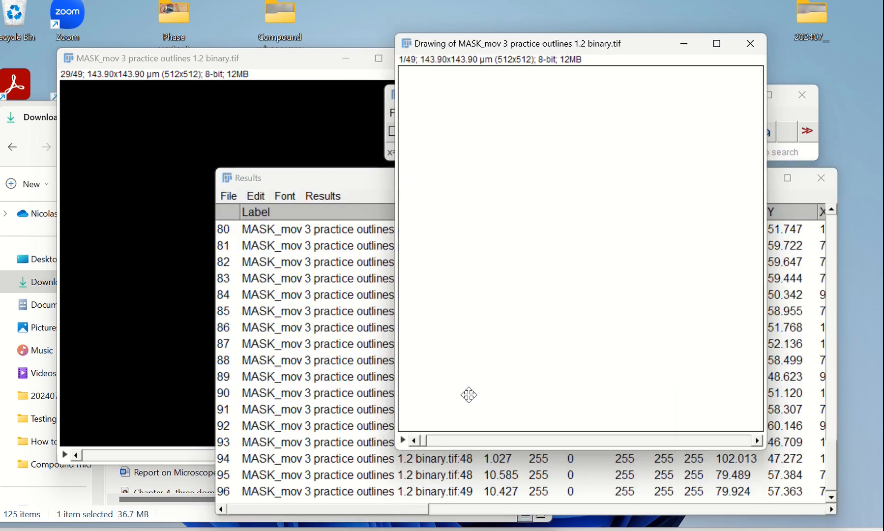
Bring the Results table in front of the drawing to inspect the particle areas per slice.
drag(301, 187, 94, 213)
drag(446, 213, 573, 132)
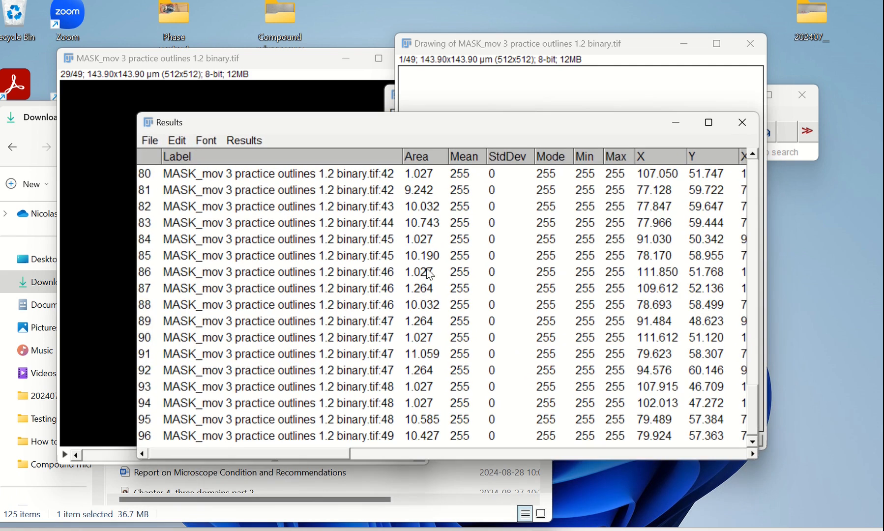
Check the particle areas through the Results table, and arrange the table and outline drawing so the mask stack can be compared.
scroll(411, 308, up, 20)
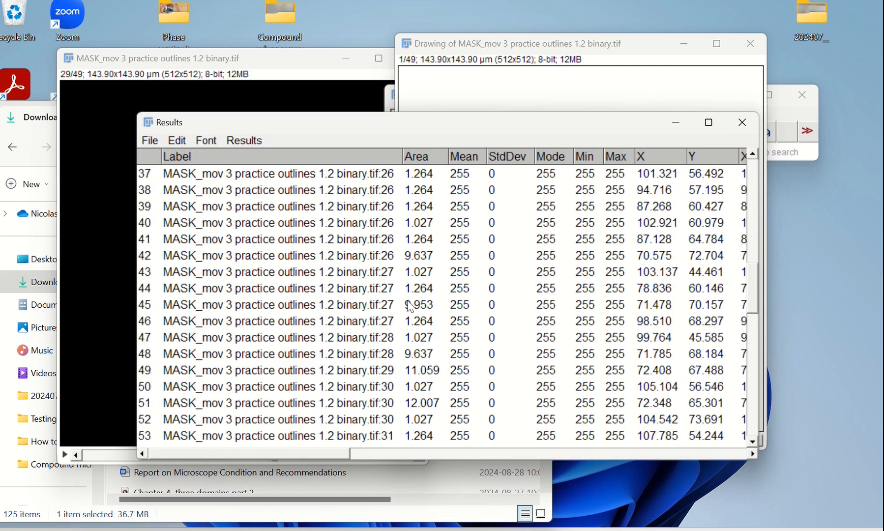
scroll(411, 307, down, 20)
scroll(411, 308, down, 1)
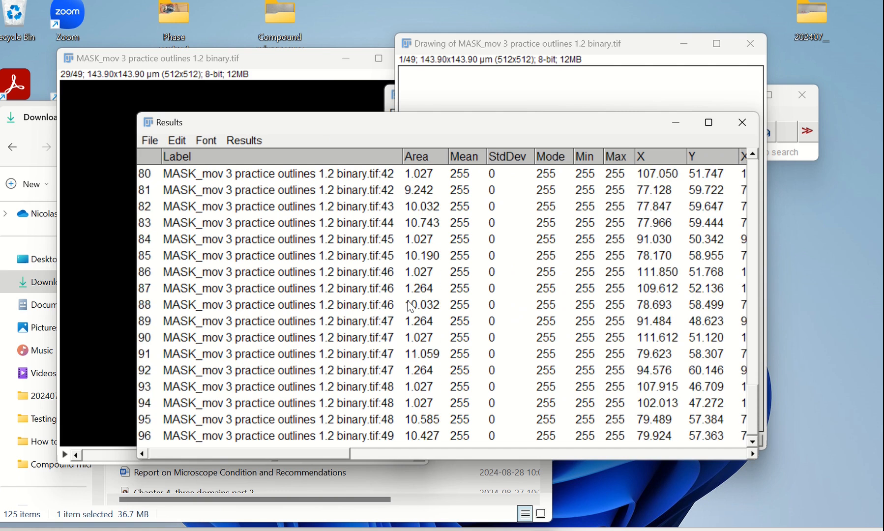
mouse_move(468, 128)
mouse_down()
mouse_move(397, 258)
mouse_move(407, 382)
mouse_up()
drag(474, 48, 431, 54)
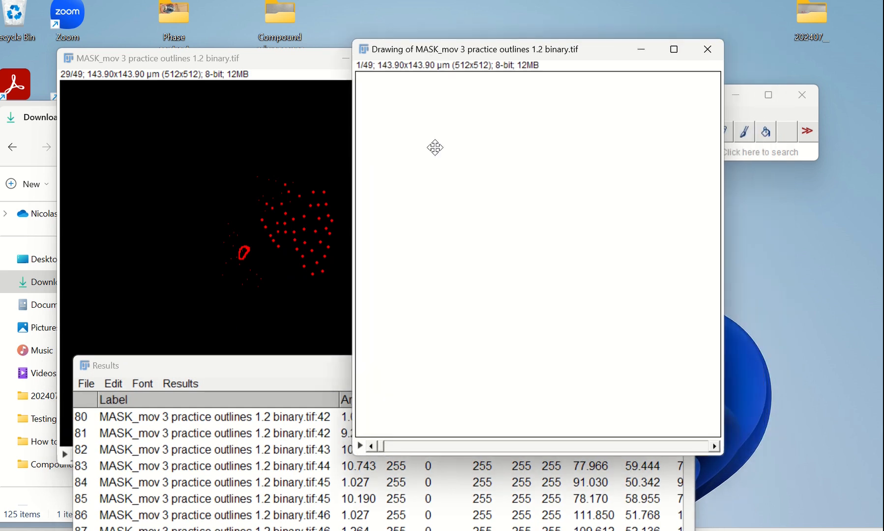
Compare the first slices of the outline drawing with the mask stack, moving the mask back to slice 1 and on to slice 2.
click(717, 446)
click(374, 447)
click(215, 66)
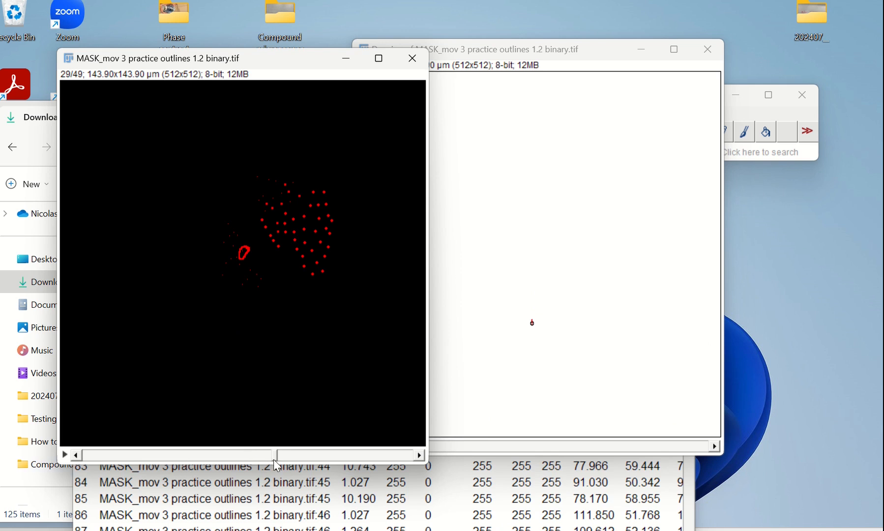
drag(273, 459, 88, 482)
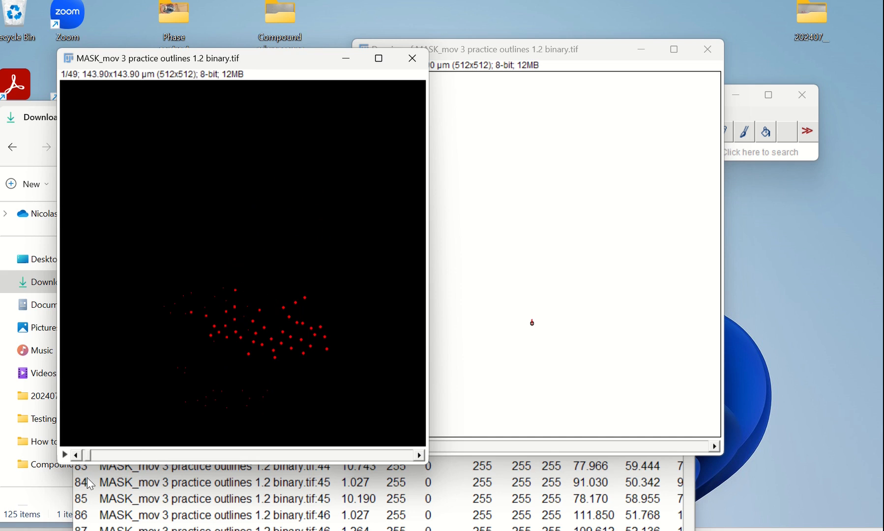
key(Right)
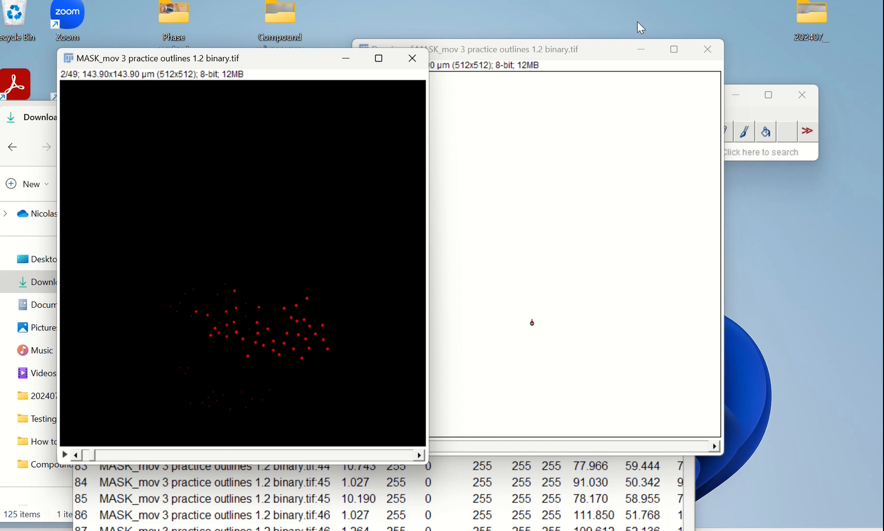
Step through the outline drawing from slice 2 to slice 16 to examine which small particles are outlined besides the cell.
click(572, 51)
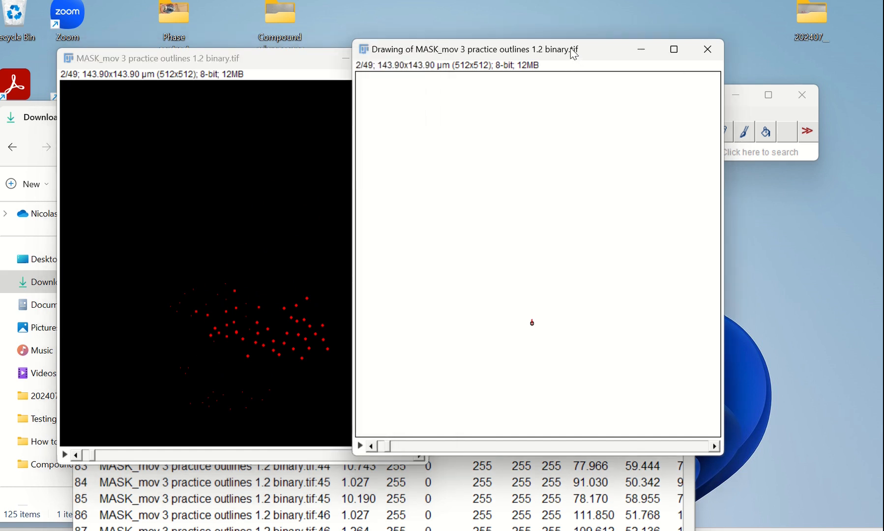
click(718, 445)
click(718, 446)
click(718, 445)
click(718, 445)
click(714, 446)
click(714, 446)
click(714, 446)
click(714, 446)
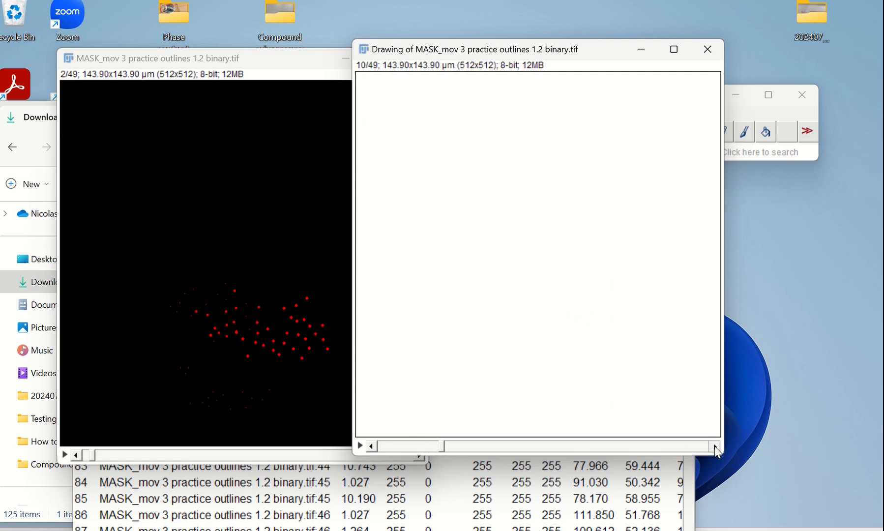
click(714, 446)
click(714, 446)
click(714, 446)
click(714, 446)
click(714, 446)
click(714, 446)
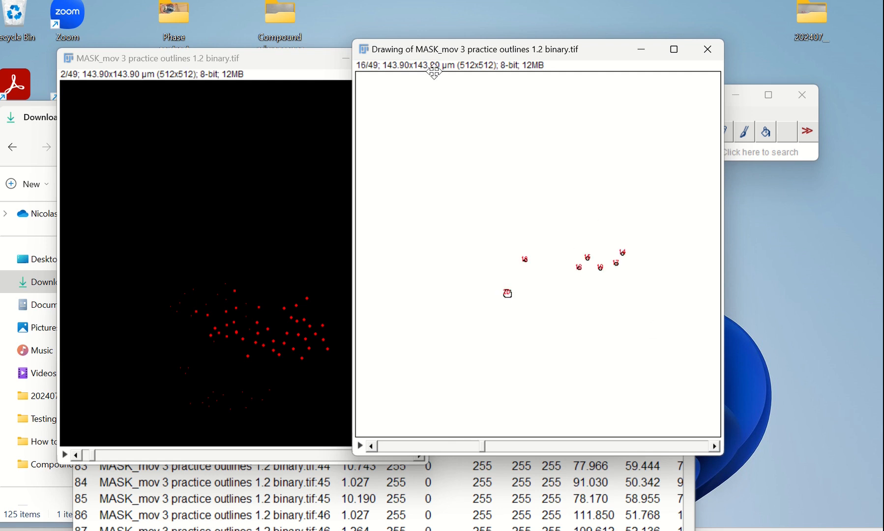
Close the outline drawing and the Results table without saving the measurements.
click(708, 49)
click(679, 366)
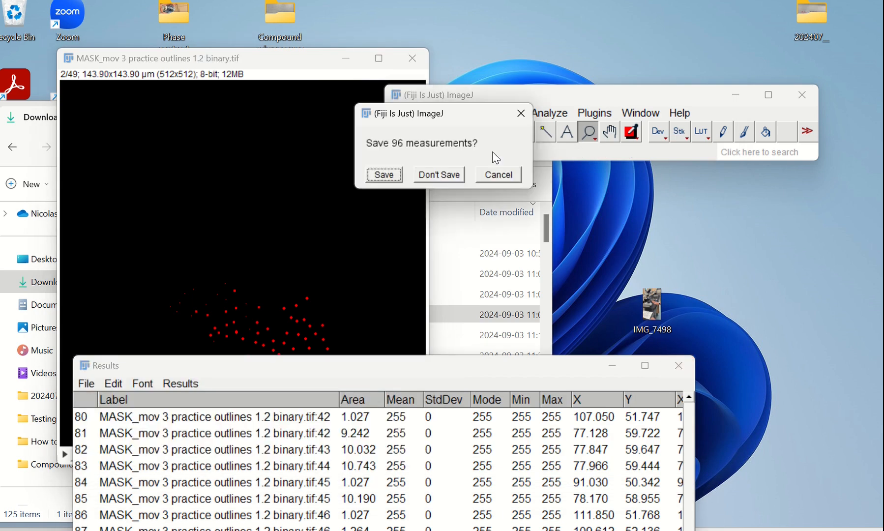
click(439, 174)
Run Analyze Particles on all 49 images with the size range set to 7-Infinity µm² and Outlines shown.
click(549, 118)
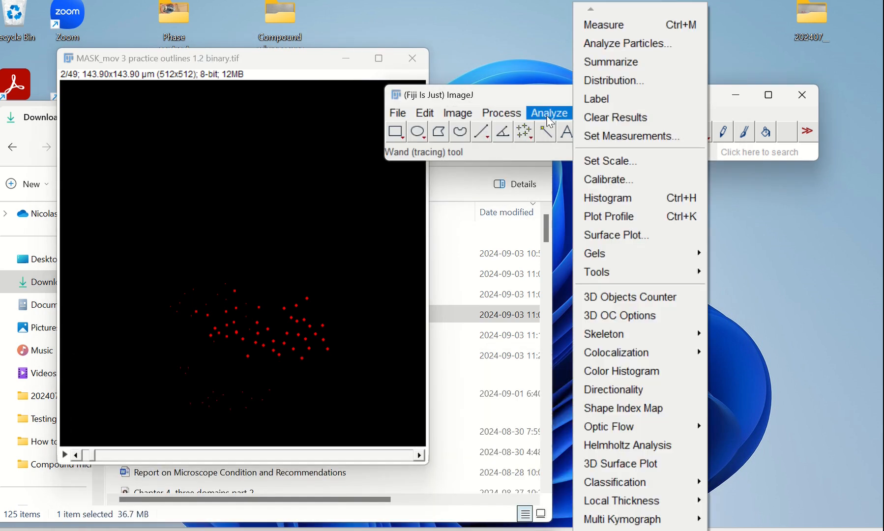
click(624, 46)
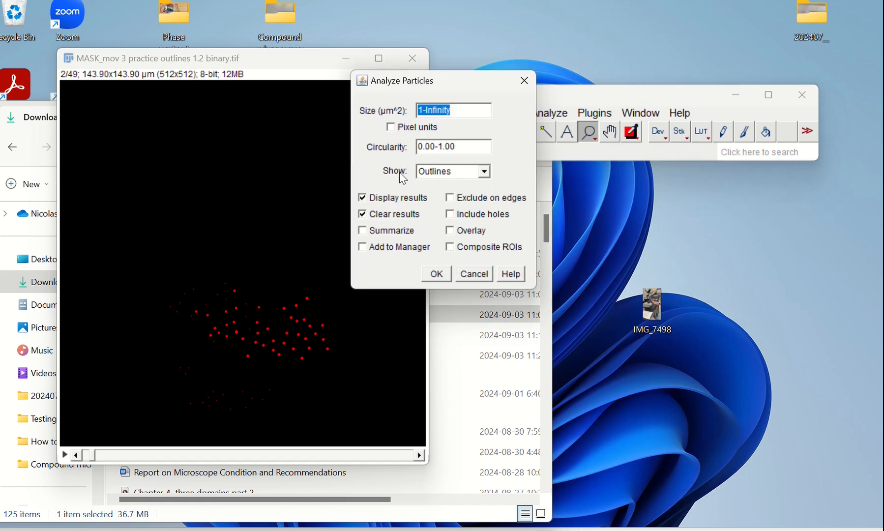
click(425, 112)
key(Left)
key(Delete)
text(5)
key(BackSpace)
text(7)
click(441, 277)
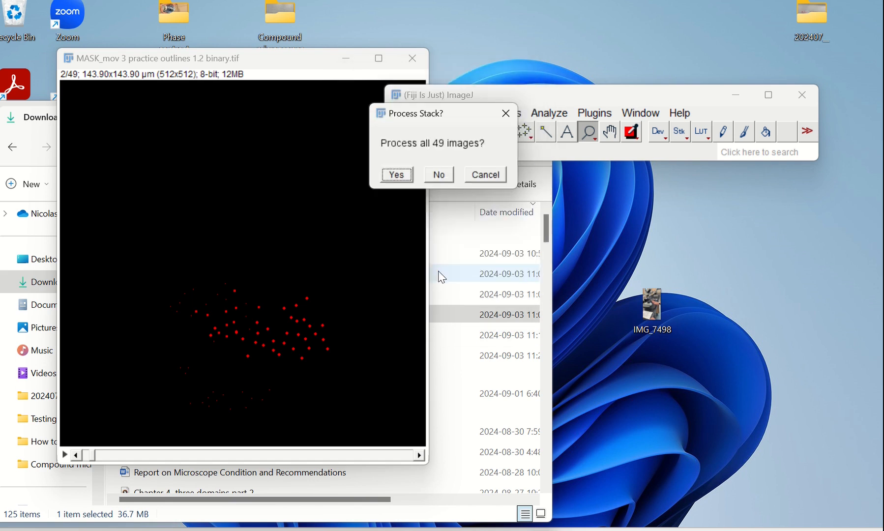
click(395, 175)
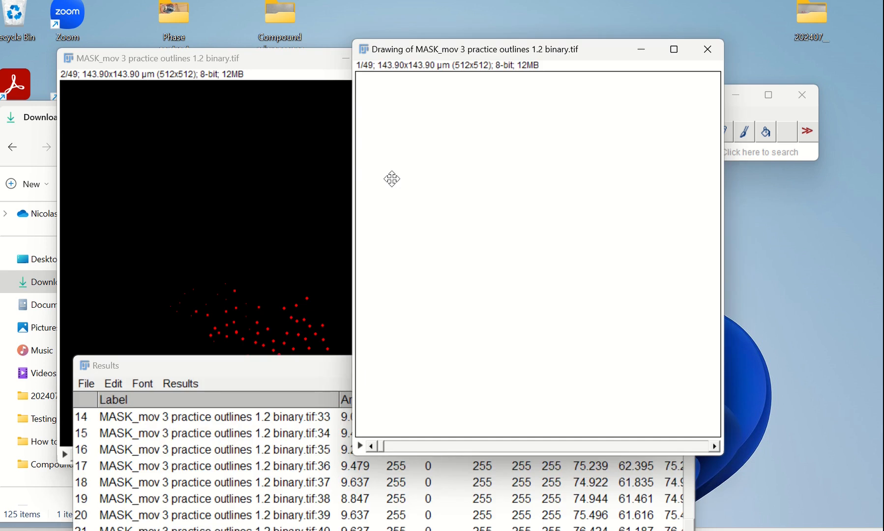
Inspect the new particle areas per slice in the Results table, and minimize the table to uncover the outline drawing.
click(222, 366)
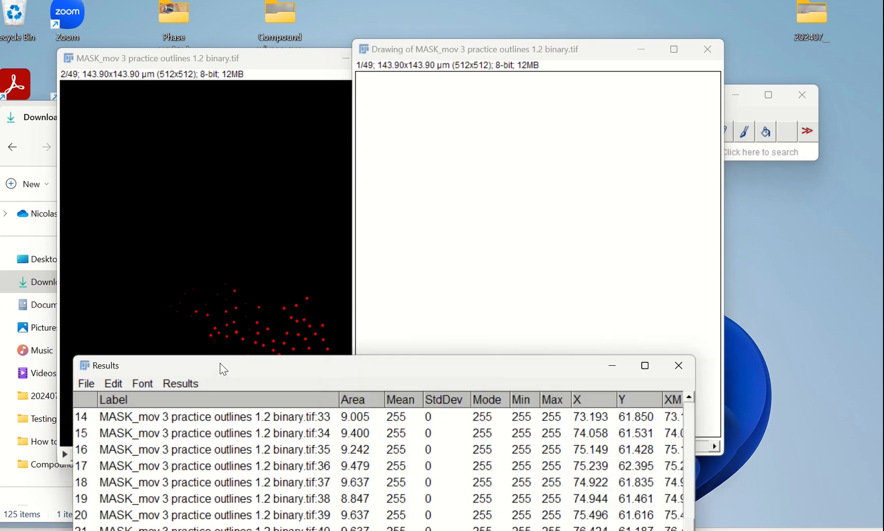
drag(221, 364, 254, 143)
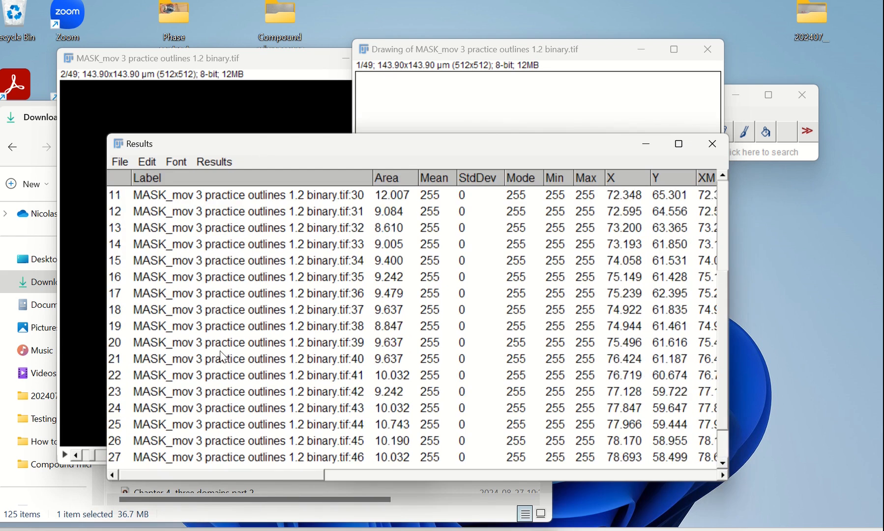
scroll(222, 356, up, 3)
scroll(223, 356, down, 4)
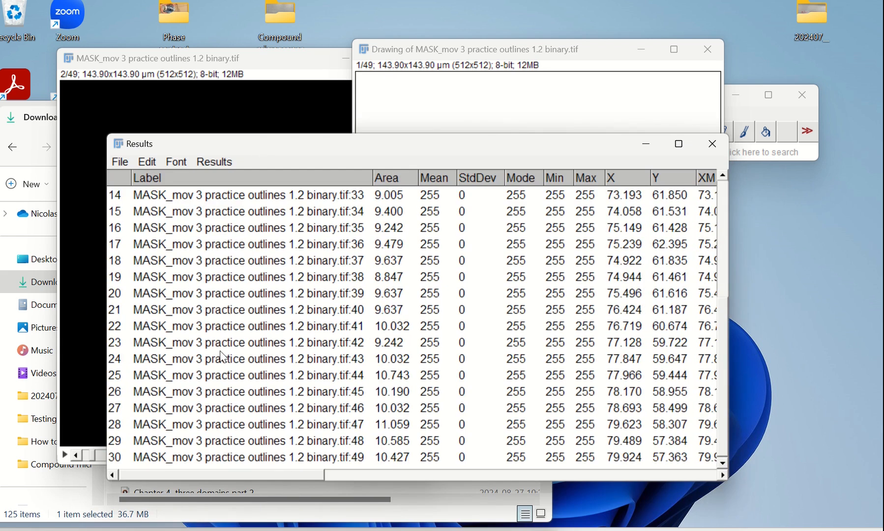
click(646, 144)
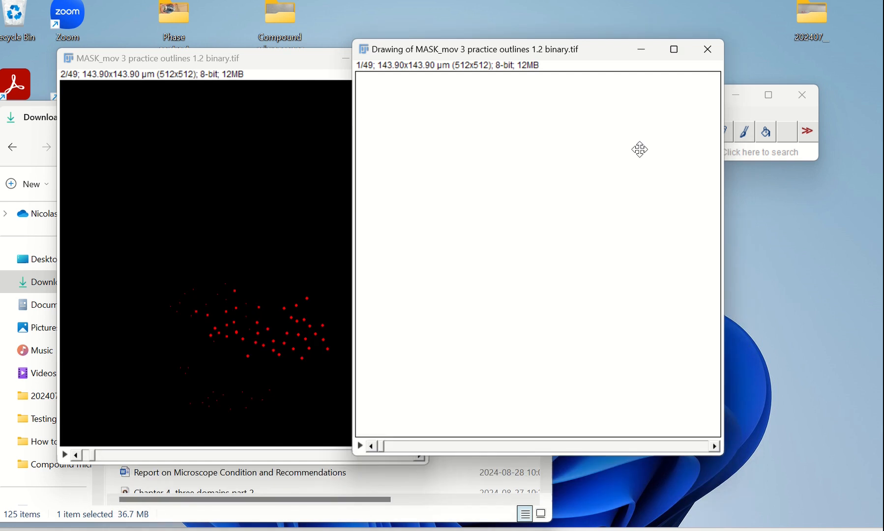
Examine the new outline drawing slice by slice for the cell outline, and return to slice 22.
click(716, 447)
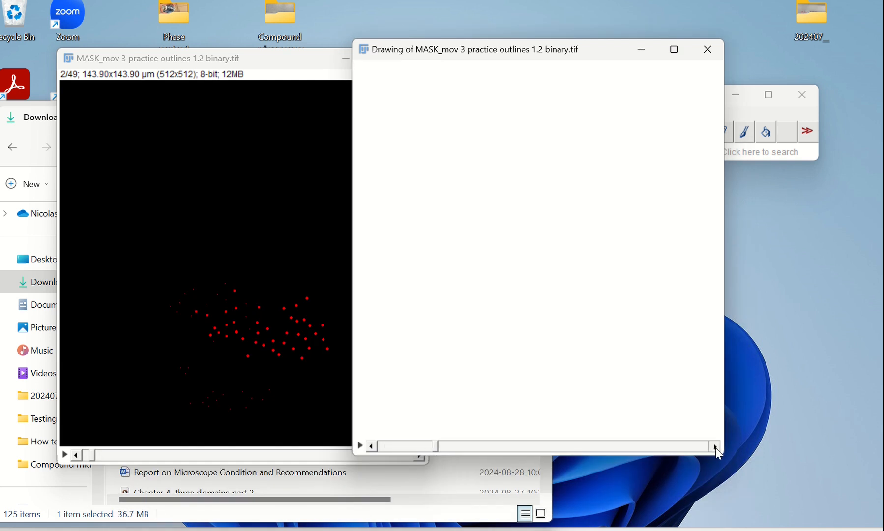
click(716, 447)
click(715, 447)
click(716, 448)
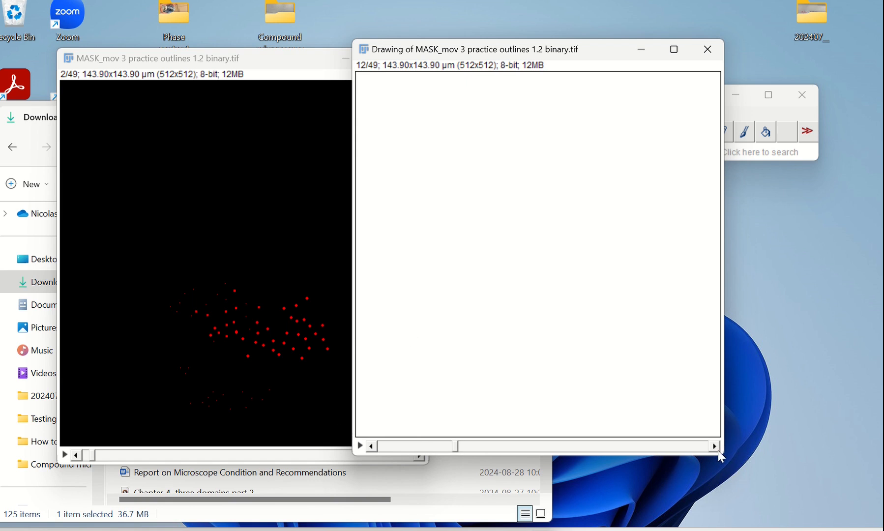
click(715, 448)
click(716, 448)
click(716, 447)
click(715, 448)
click(716, 447)
click(715, 448)
click(716, 447)
click(715, 448)
click(716, 447)
click(716, 447)
click(715, 448)
click(715, 447)
click(715, 447)
click(715, 447)
click(716, 447)
click(715, 447)
click(716, 447)
click(715, 447)
click(715, 447)
click(715, 448)
click(716, 447)
click(715, 447)
click(715, 447)
click(715, 447)
click(716, 447)
click(716, 448)
click(716, 448)
click(715, 447)
click(716, 447)
click(716, 447)
click(716, 448)
click(716, 447)
drag(706, 450, 518, 457)
Save the outline drawing as a TIFF in the Downloads folder under its proposed file name, moving its window clear of the main ImageJ window.
drag(507, 49, 503, 157)
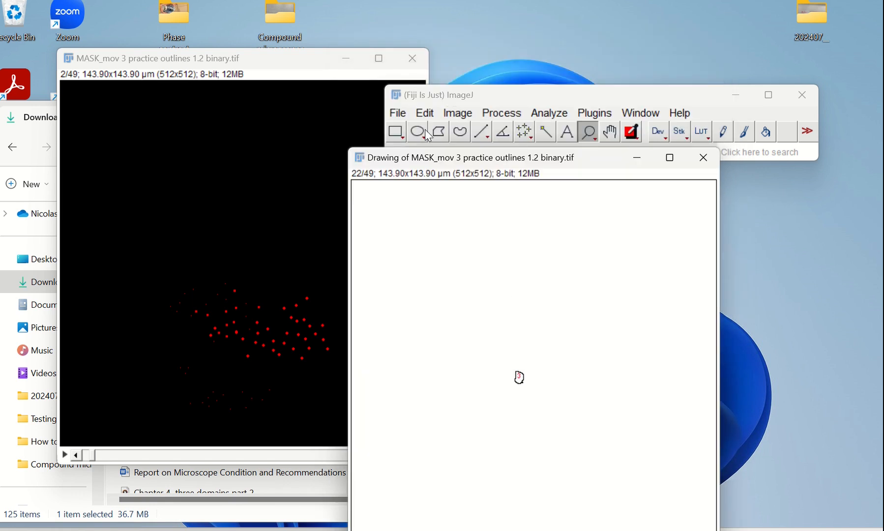
click(402, 115)
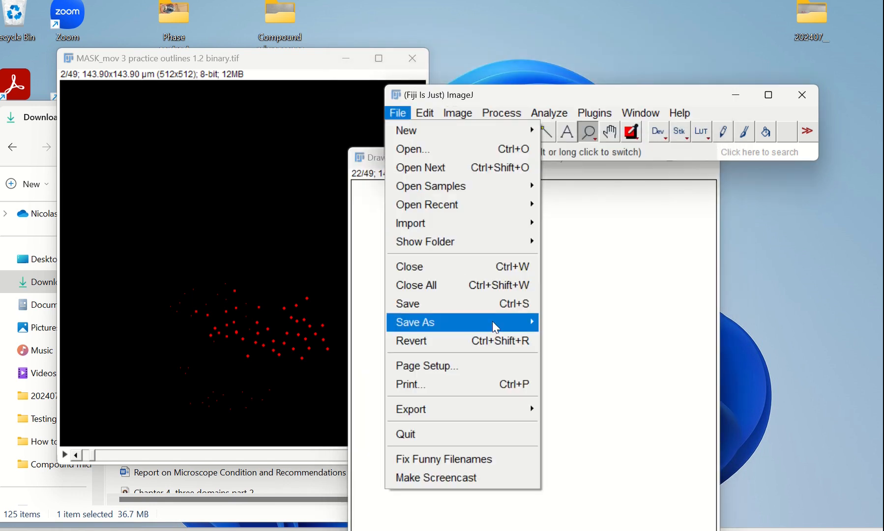
mouse_move(497, 327)
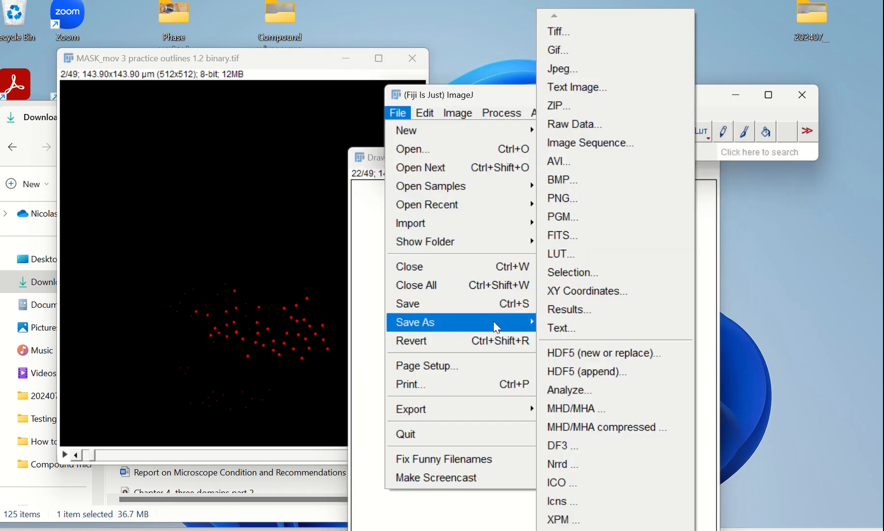
click(568, 32)
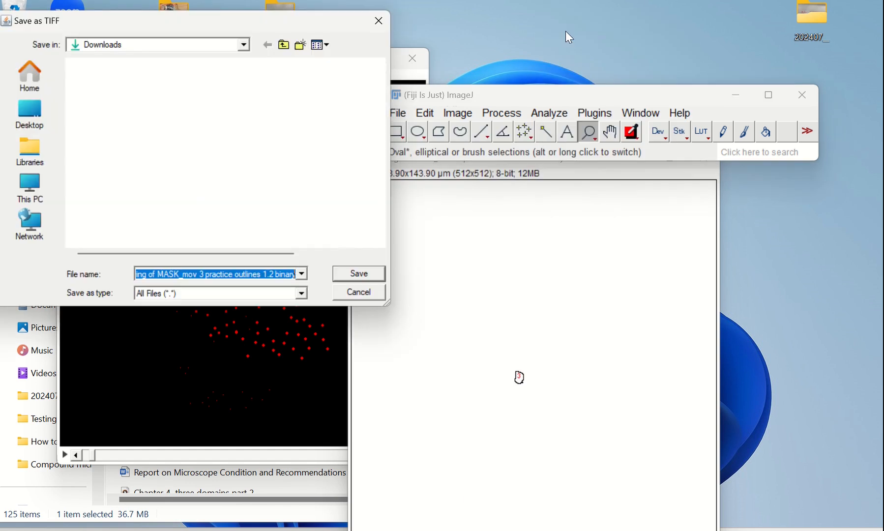
click(355, 280)
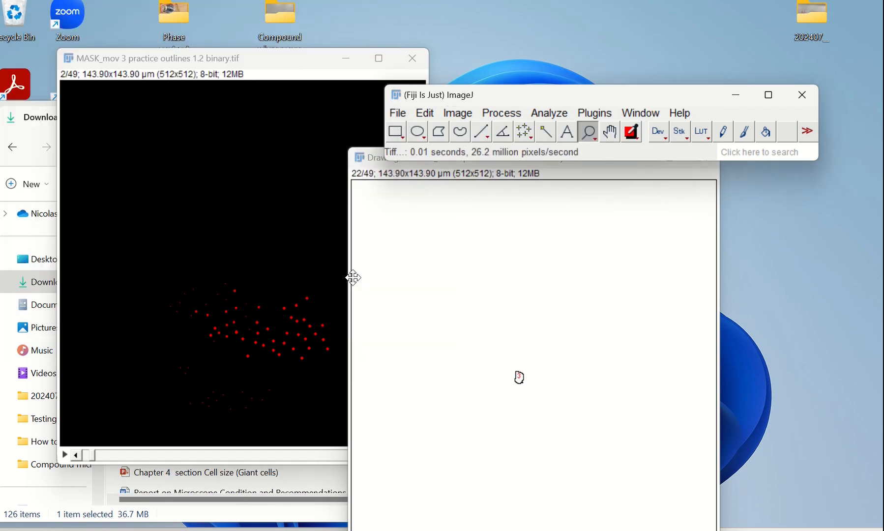